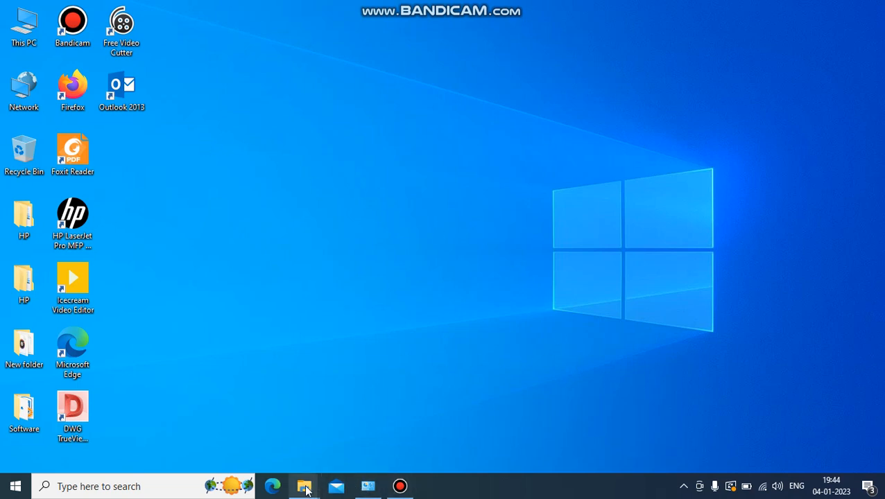
Step: Launch the SCANPST application from the scanpst search results on drive C: and minimize the File Explorer window
mouse_move(304, 491)
click(368, 443)
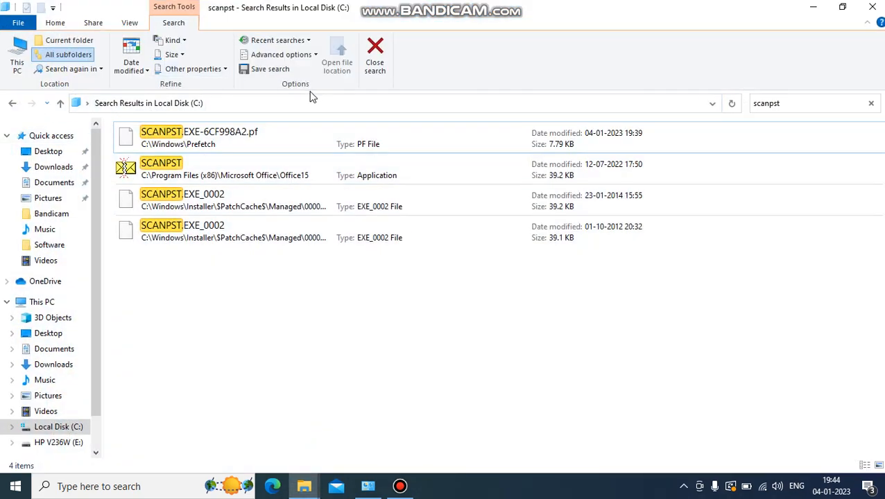
click(804, 100)
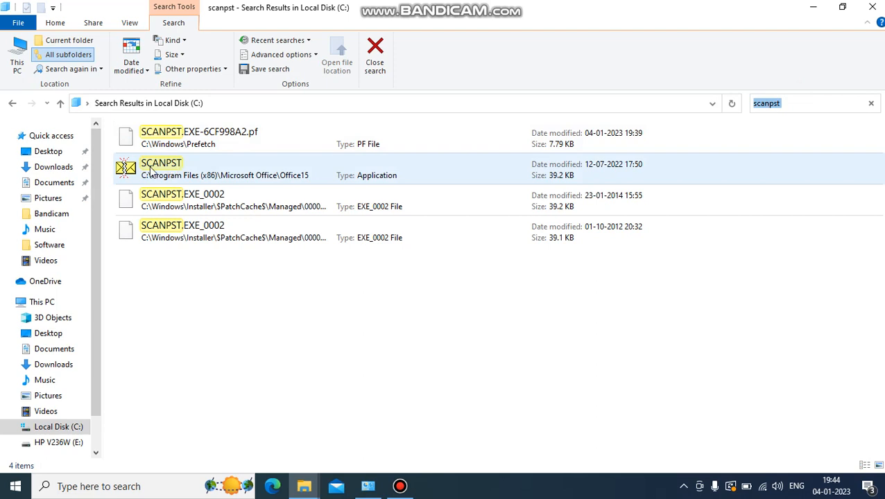
double_click(160, 168)
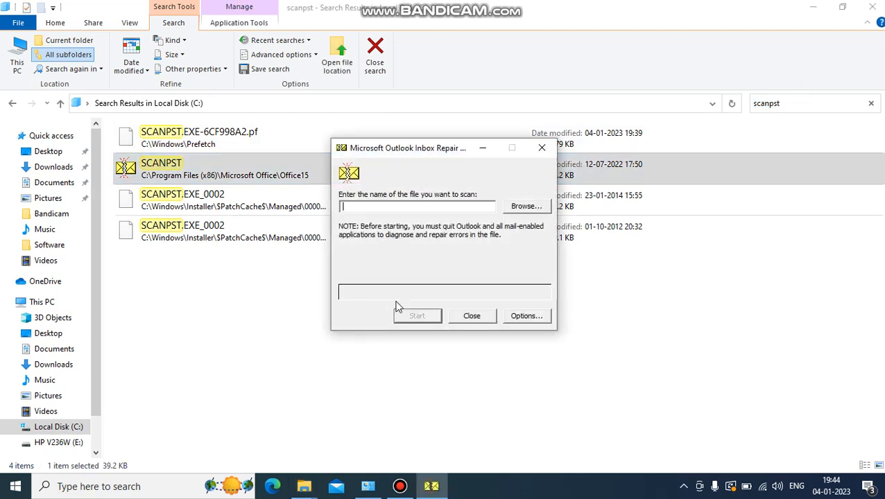
click(813, 7)
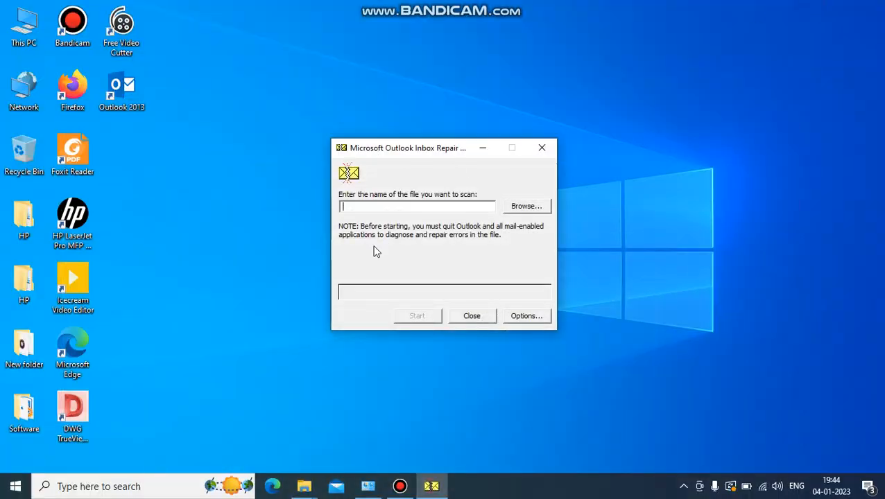
Step: In Control Panel, open the Mail (32-bit) data files list, view the Outlook data file's location, and close the mail dialogs
click(368, 488)
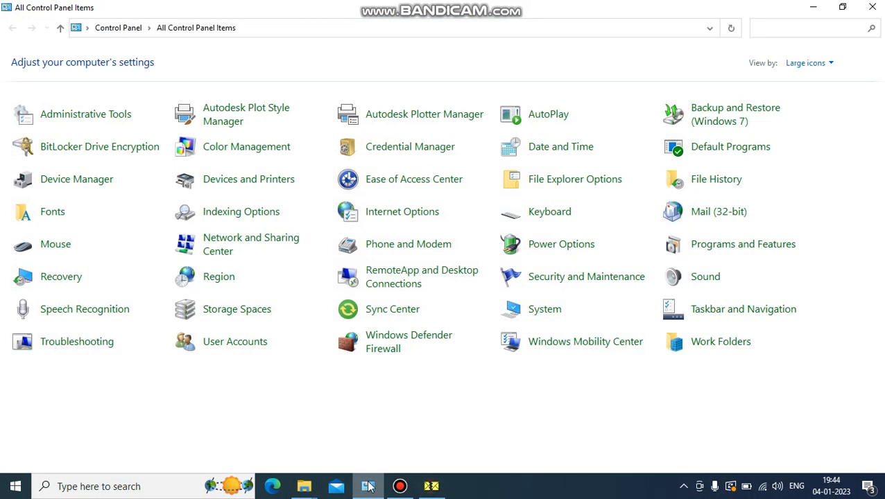
click(705, 216)
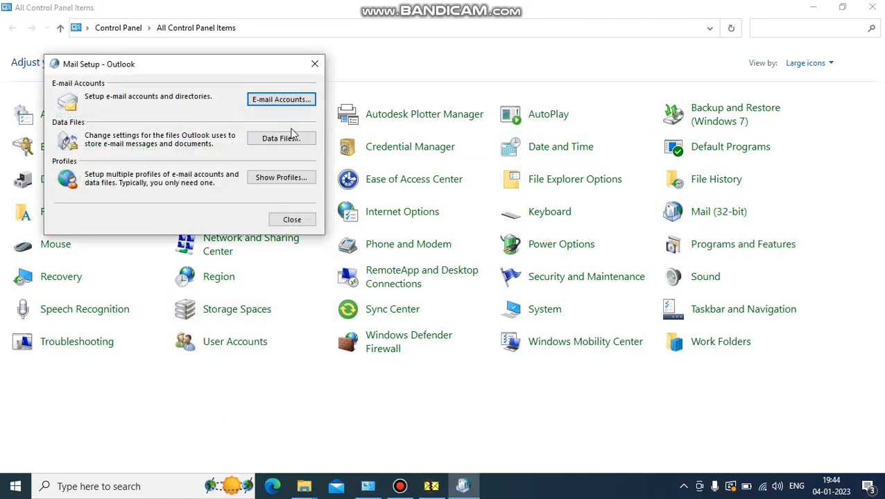
click(292, 136)
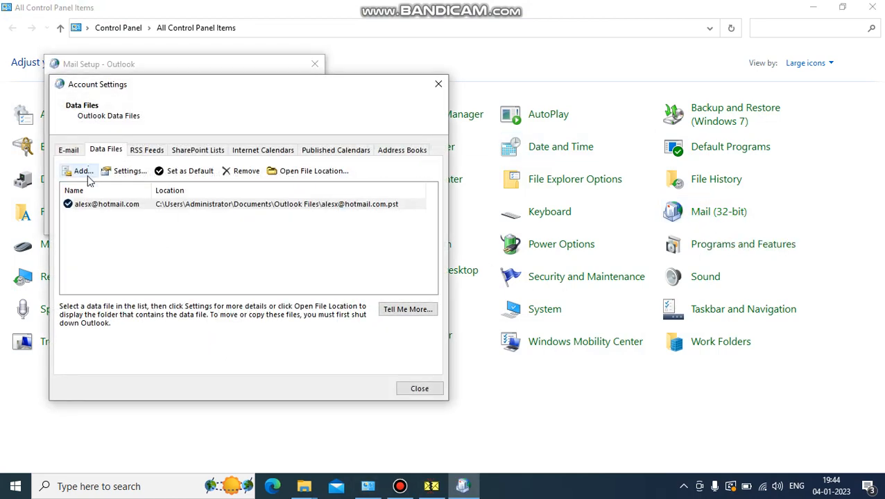
click(310, 173)
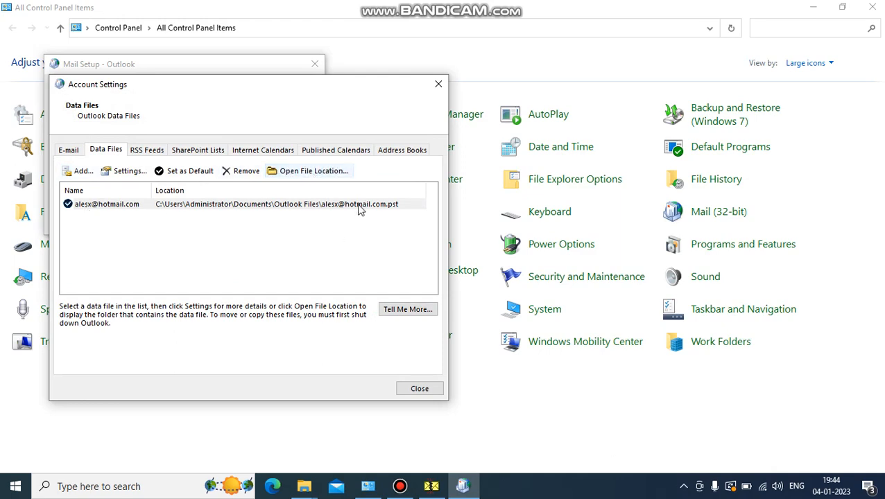
click(438, 84)
click(315, 64)
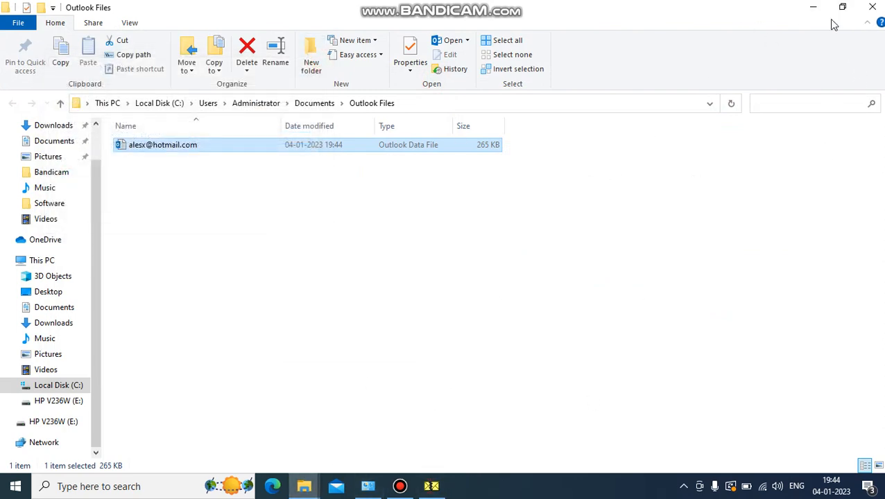
click(814, 7)
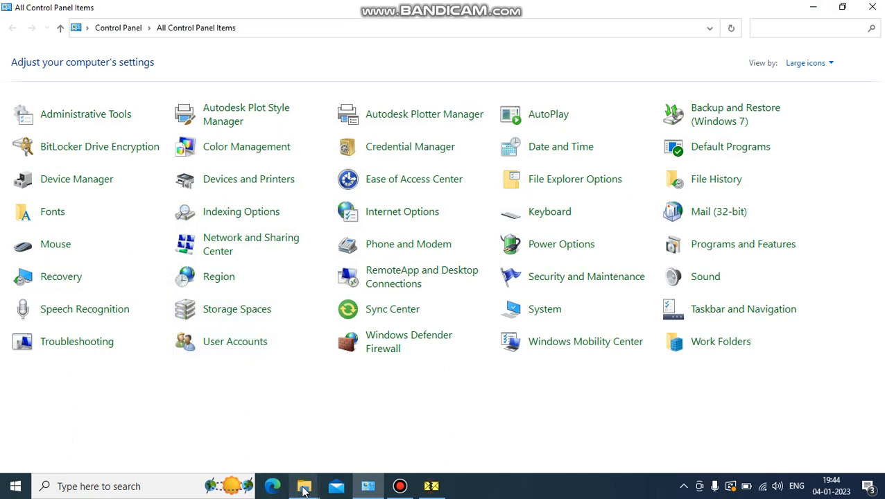
Step: Switch to the Outlook folder window in File Explorer and display its full path
mouse_move(300, 489)
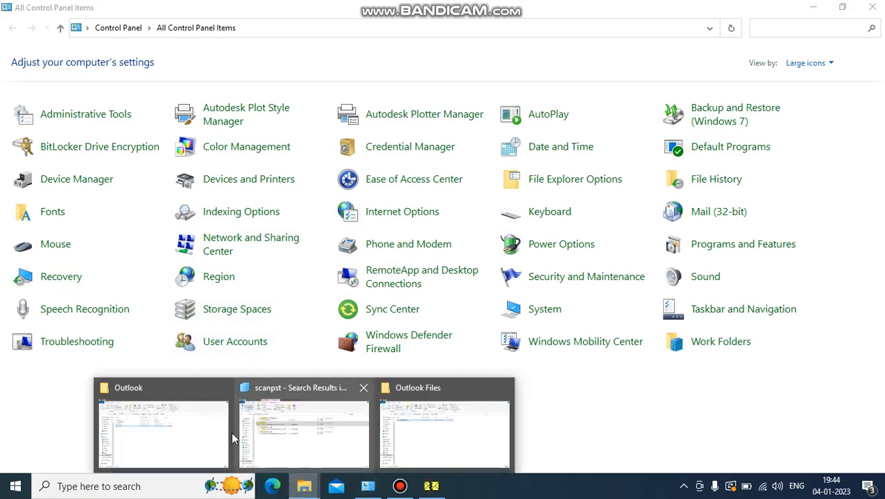
click(155, 412)
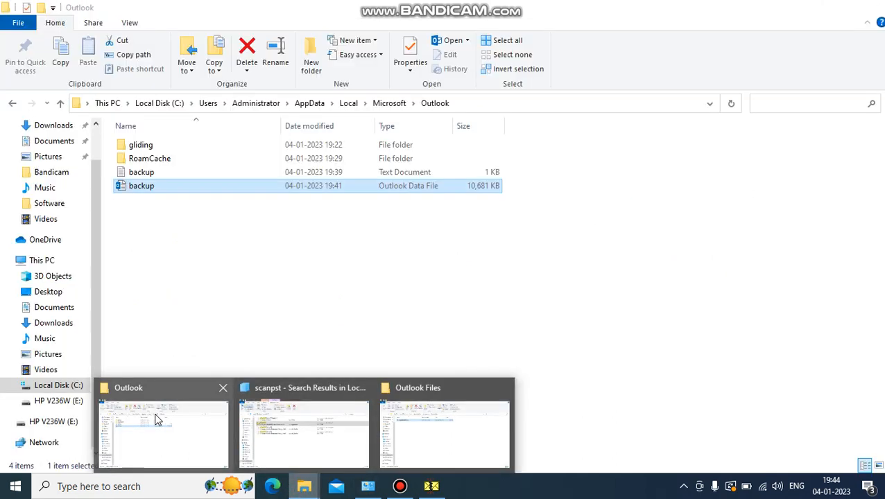
click(487, 104)
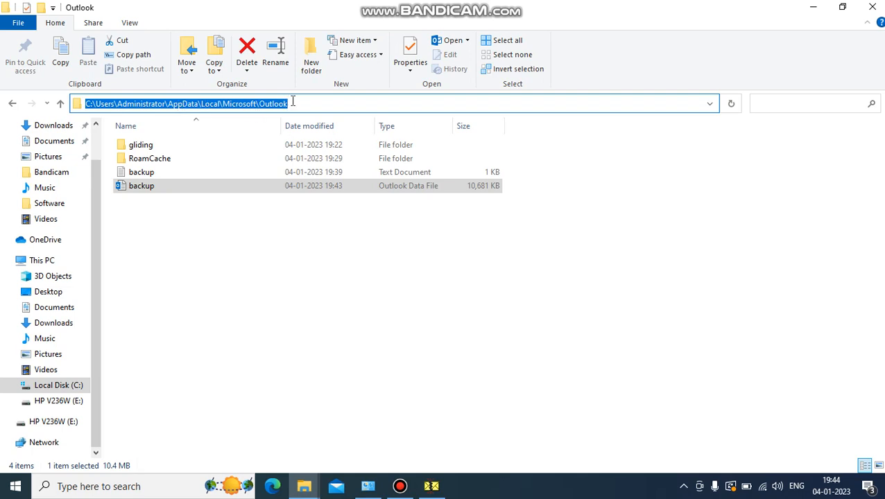
Step: Browse from drive C: to Users\Administrator\AppData\Local\Microsoft\Outlook and select the backup Outlook data file
click(58, 386)
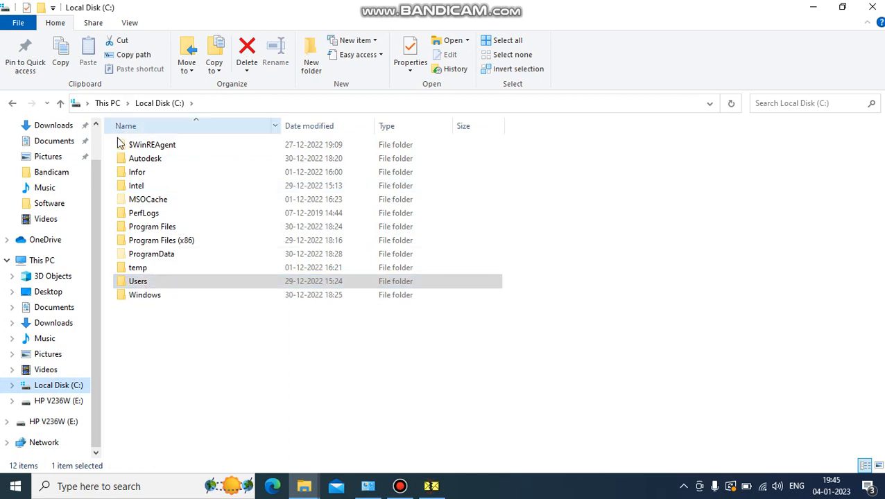
double_click(136, 281)
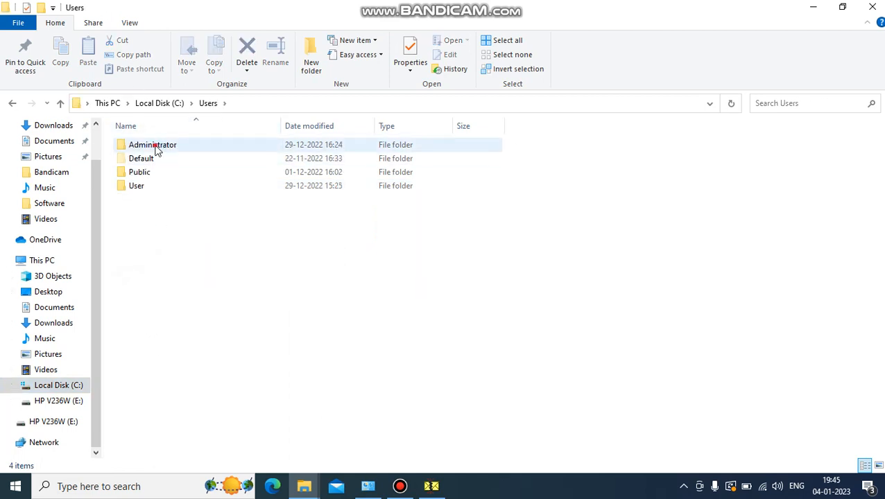
double_click(158, 148)
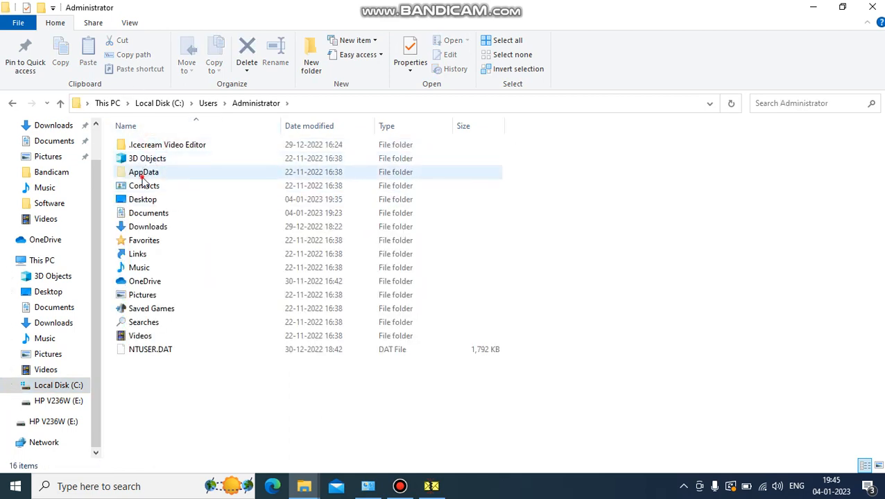
double_click(142, 173)
click(141, 147)
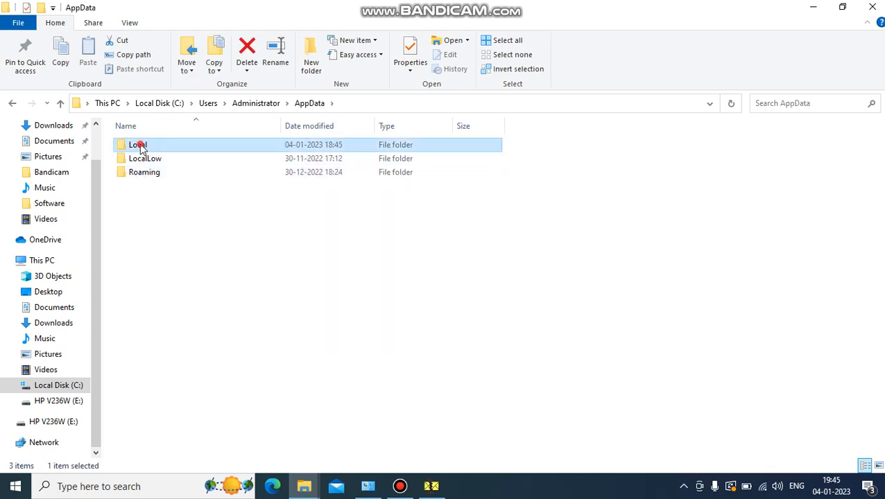
double_click(141, 147)
double_click(148, 270)
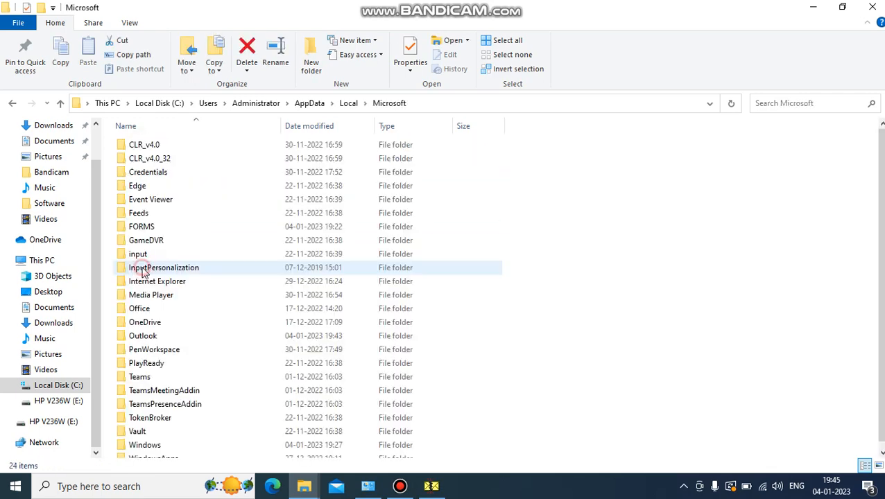
double_click(140, 336)
click(138, 186)
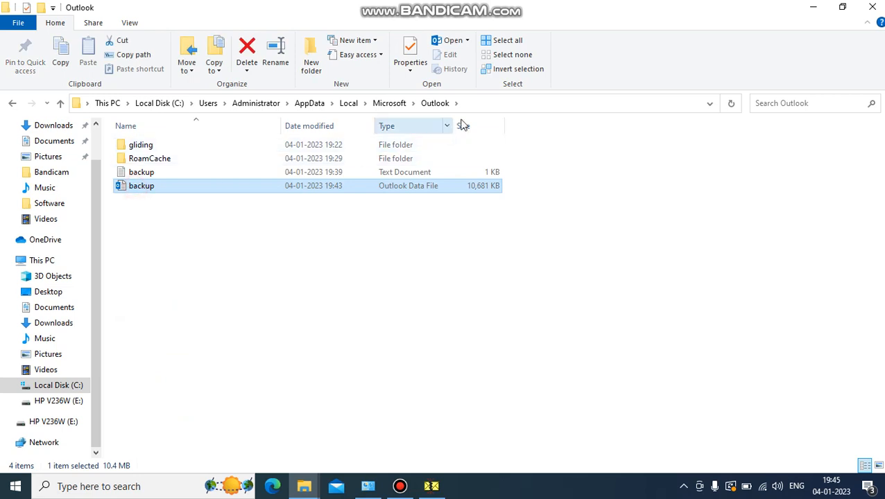
Step: Copy the Outlook folder's path, C:\Users\Administrator\AppData\Local\Microsoft\Outlook, and minimize the File Explorer window
click(476, 106)
right_click(233, 111)
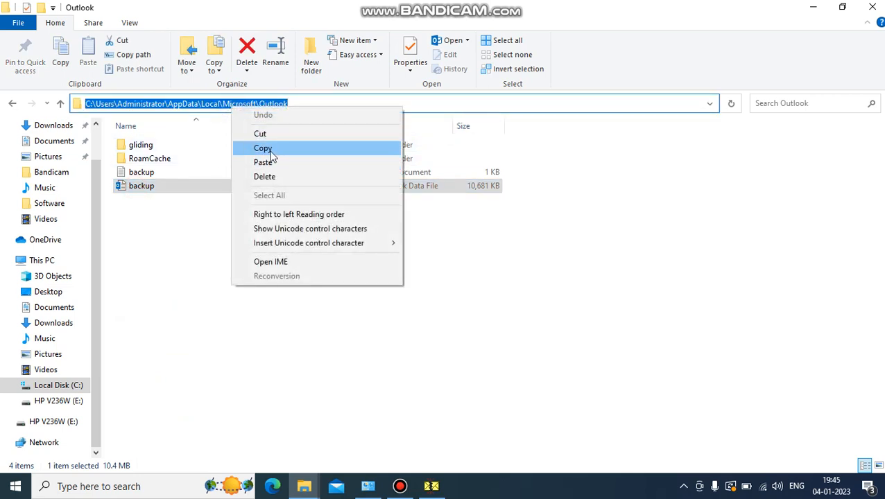
click(279, 149)
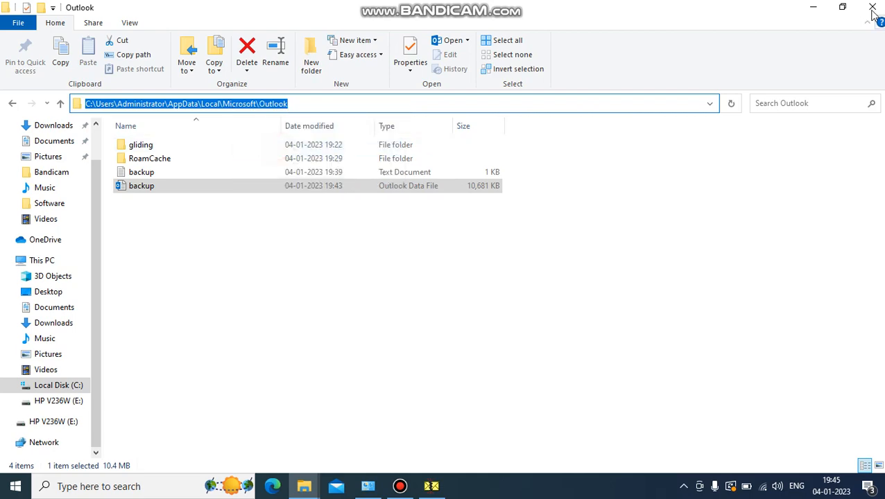
click(813, 7)
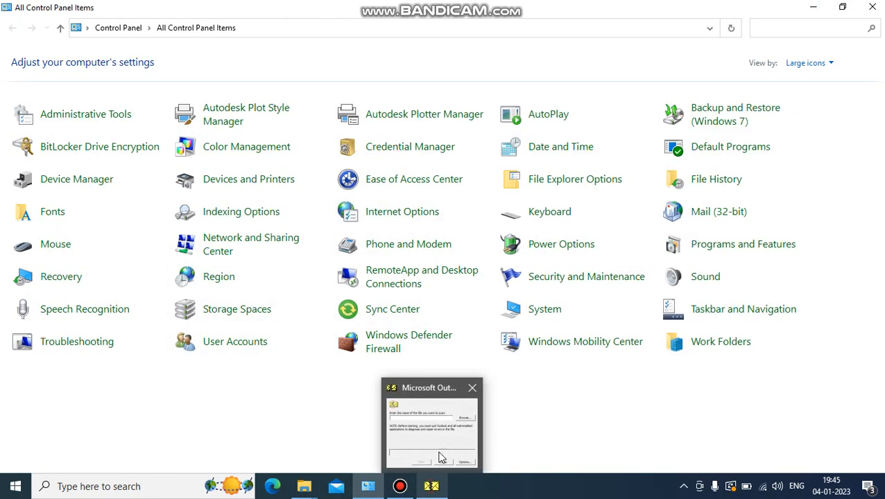
Step: In the Outlook Inbox Repair Tool, browse for the file to scan and go to the copied Outlook folder path
click(437, 454)
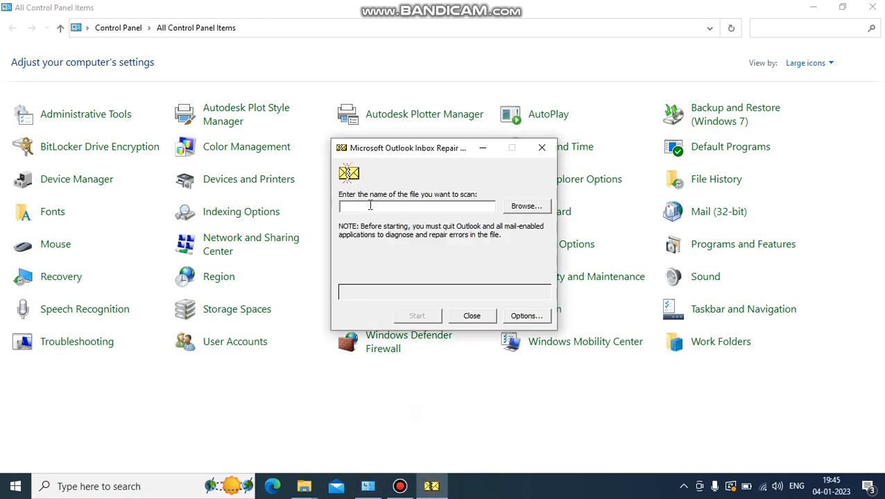
click(526, 206)
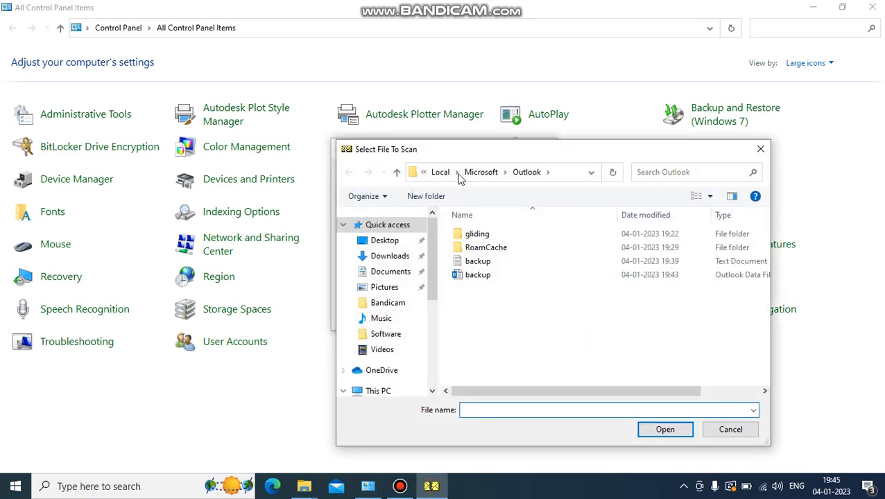
click(557, 170)
right_click(479, 172)
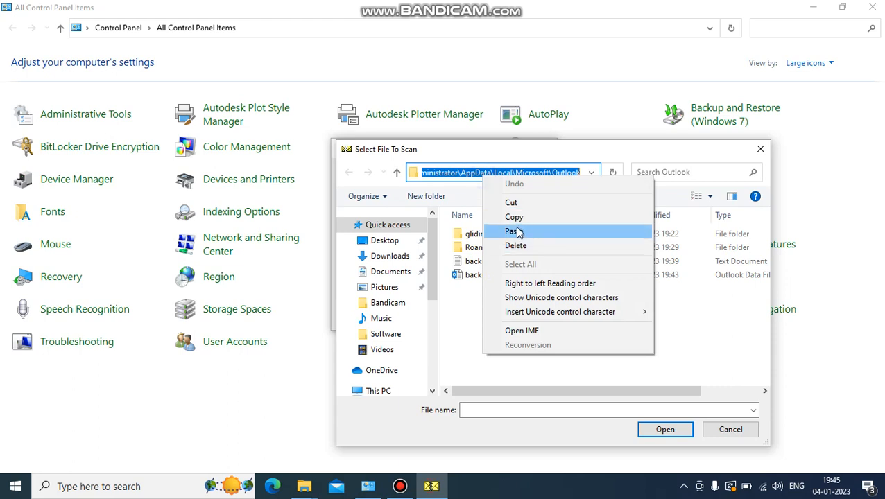
click(521, 231)
key(Return)
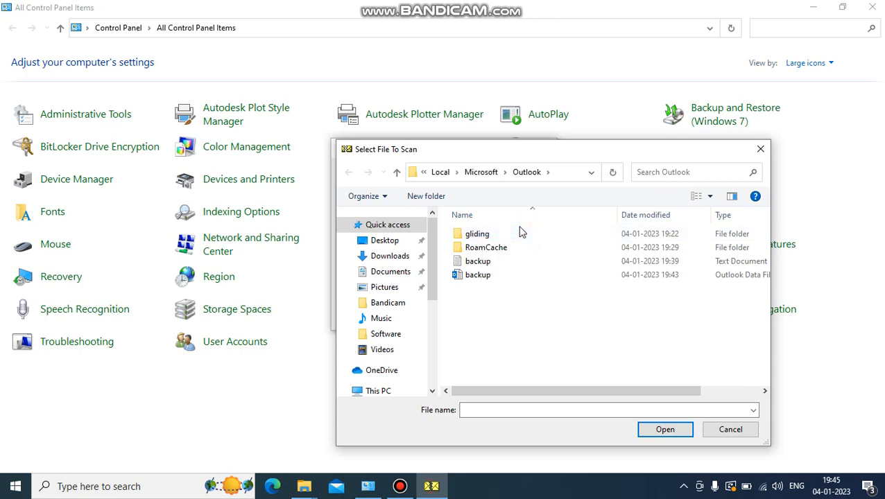
Step: Browse the file selection dialog from This PC to the Users\Administrator folder on drive C:
click(383, 391)
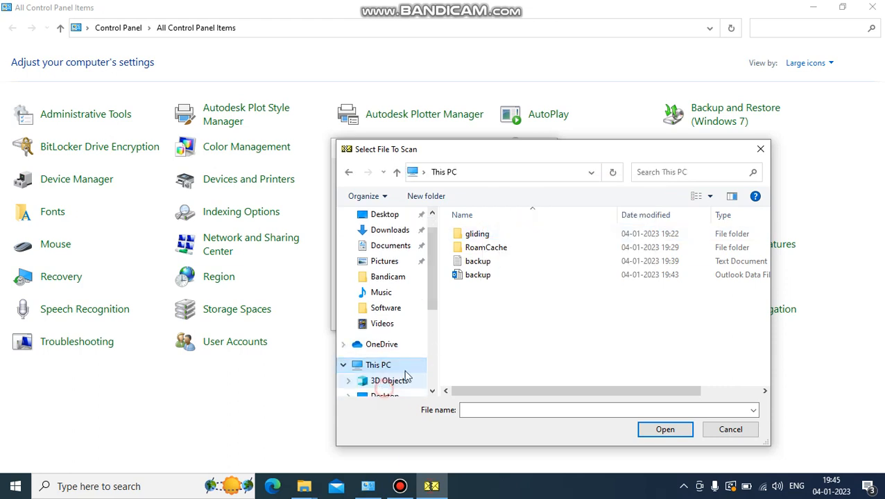
scroll(485, 312, down, 3)
click(514, 336)
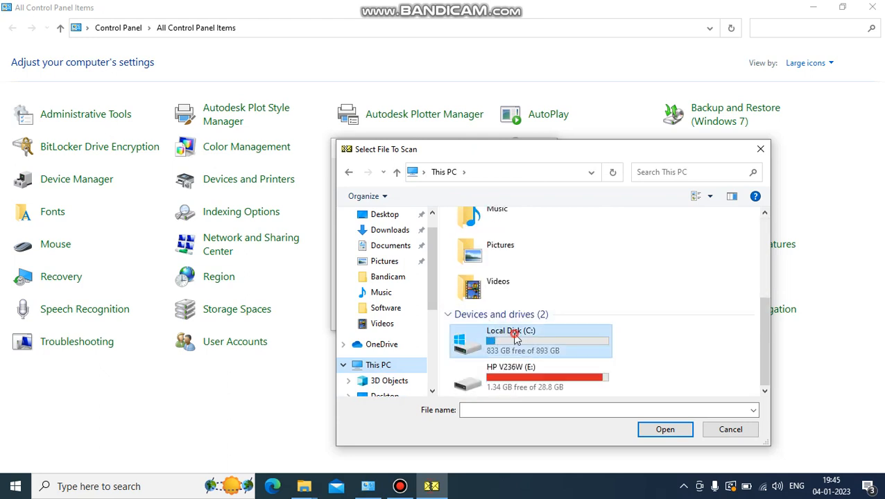
double_click(514, 336)
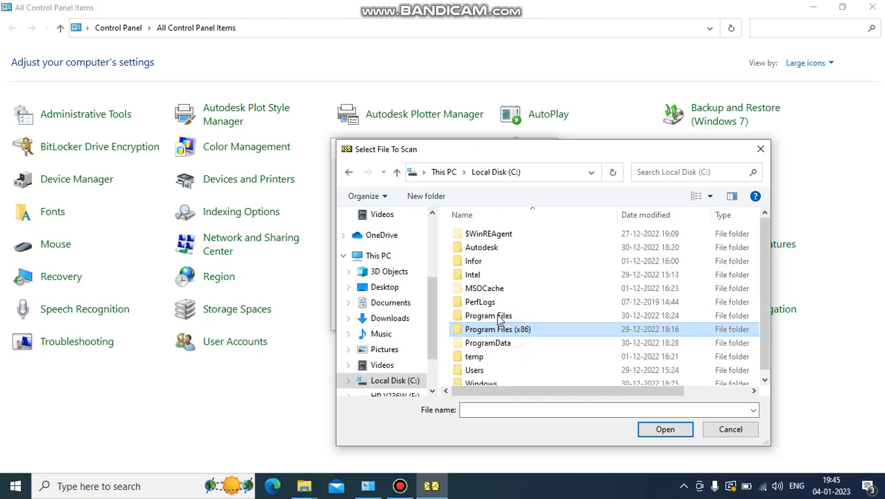
double_click(478, 371)
double_click(478, 236)
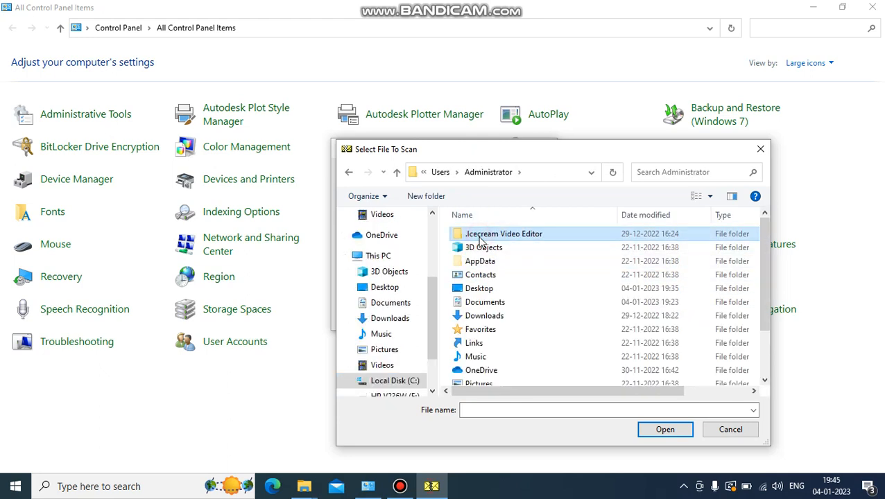
Step: Open the AppData\Local\Microsoft\Outlook subfolder and select the backup Outlook data file for scanning
double_click(480, 261)
click(469, 236)
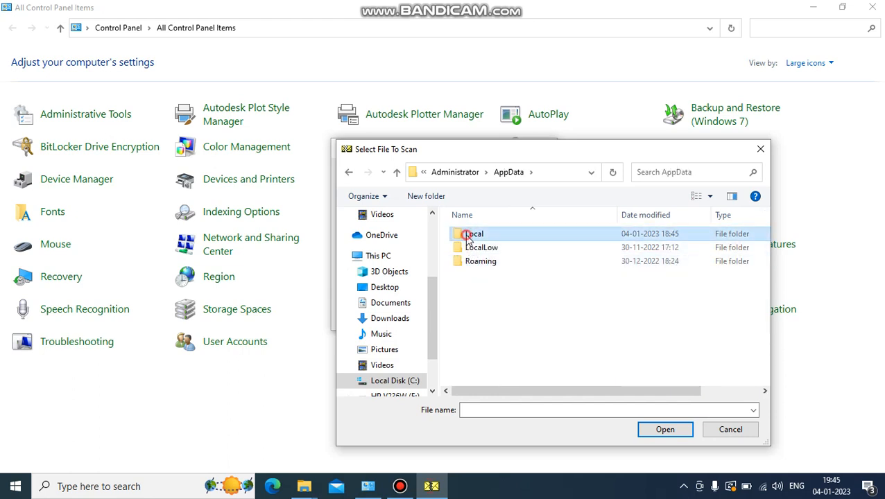
double_click(469, 235)
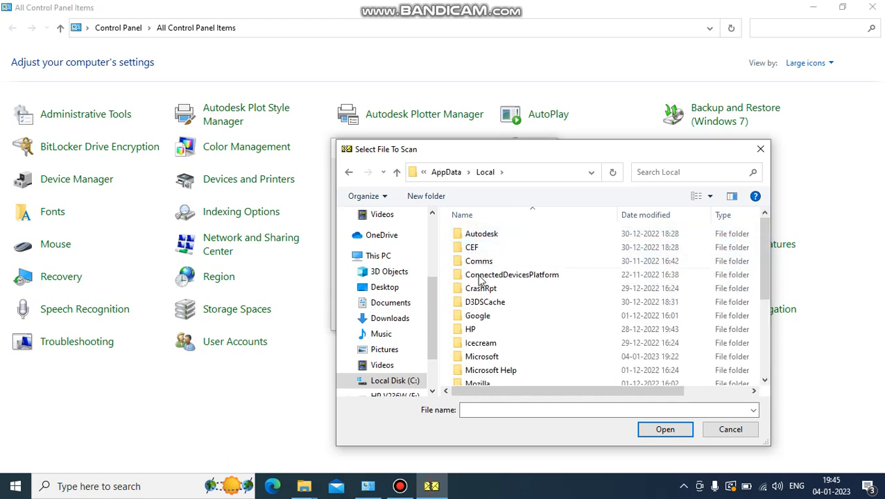
click(479, 358)
double_click(479, 358)
scroll(479, 347, down, 2)
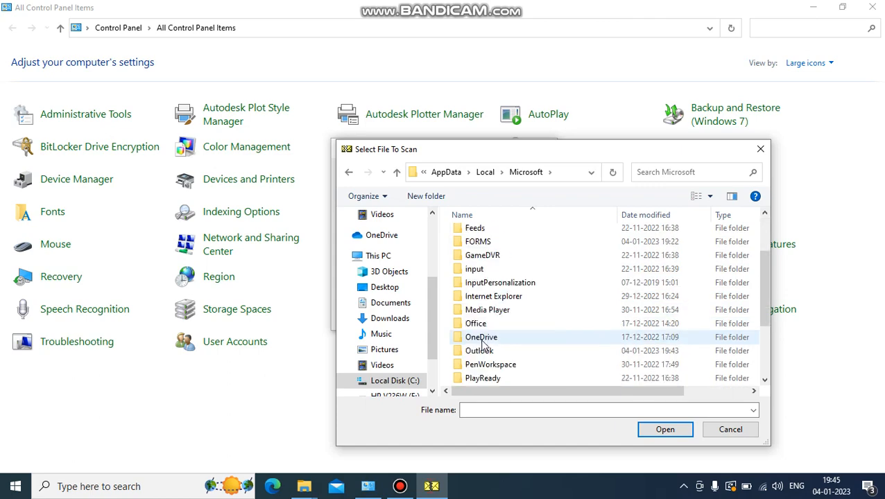
click(479, 354)
double_click(479, 354)
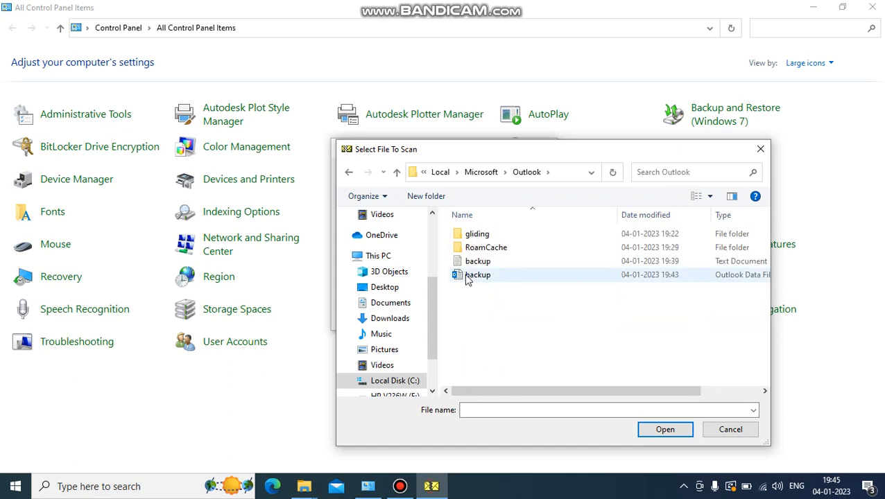
click(467, 277)
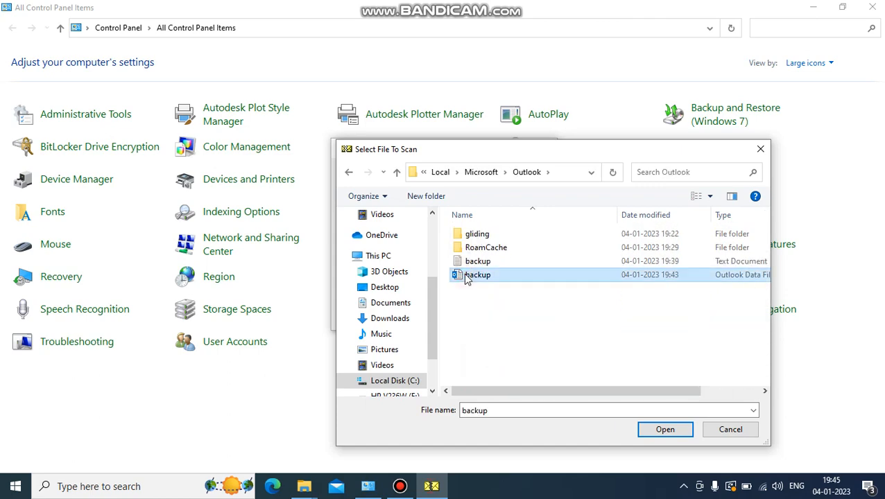
Step: Scan the selected backup data file and repair it without making a backup of the scanned file
click(662, 431)
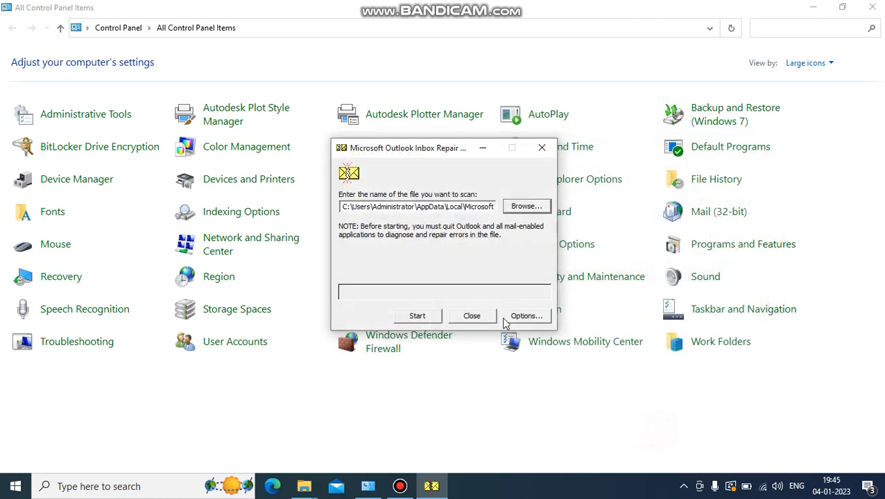
click(414, 319)
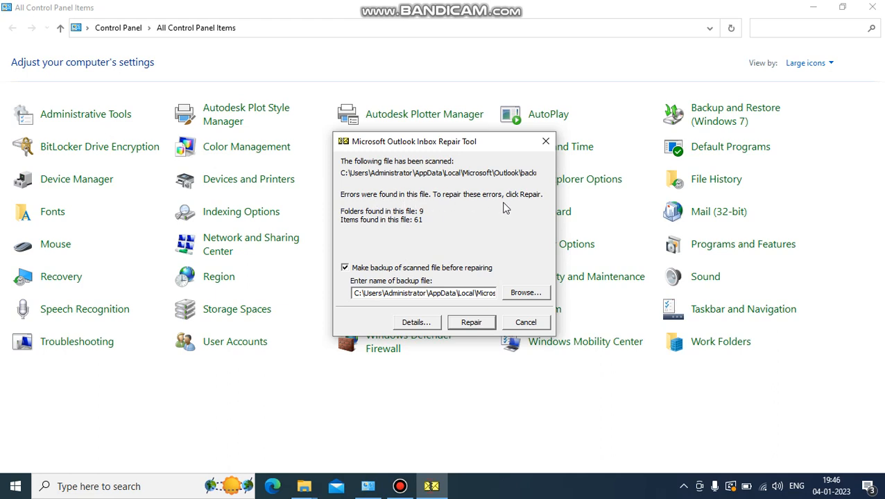
click(344, 268)
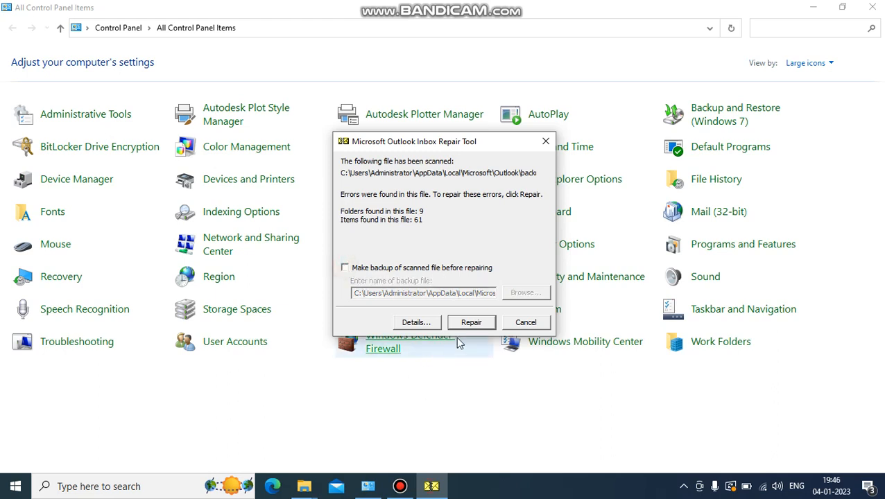
click(471, 324)
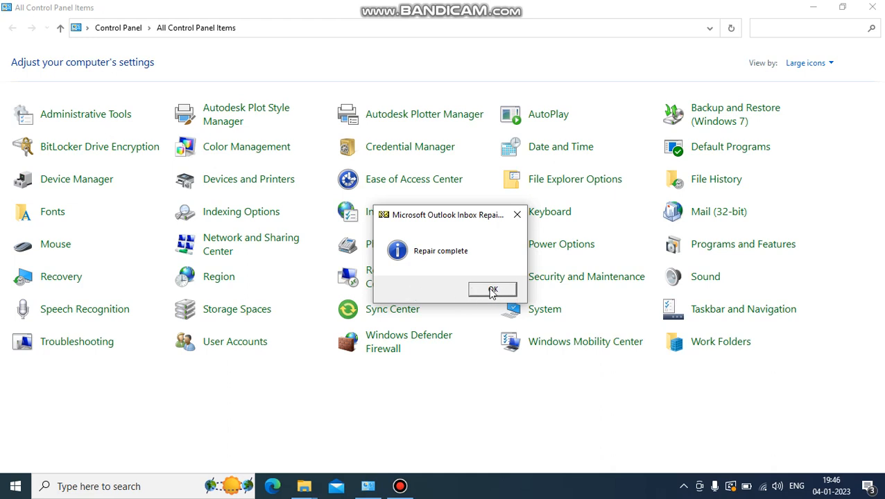
click(491, 291)
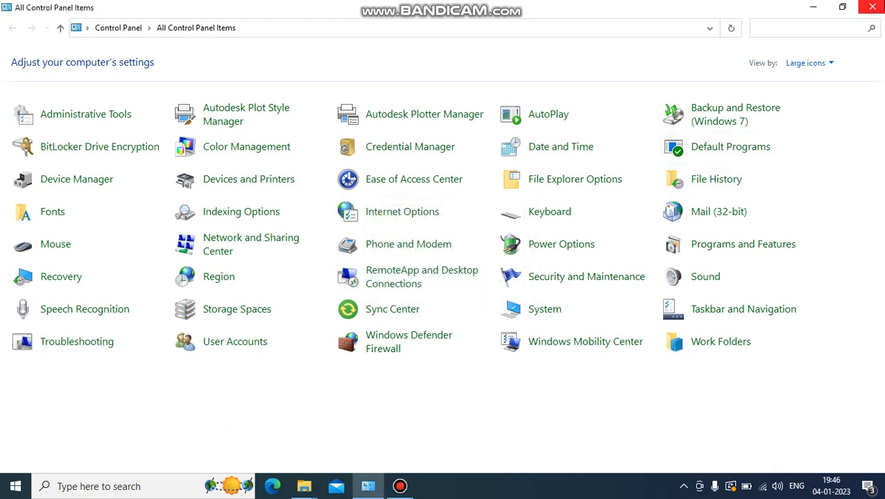
Step: Close the Mail Setup dialog and Control Panel, and switch to Outlook, dismissing its activation wizard
click(703, 217)
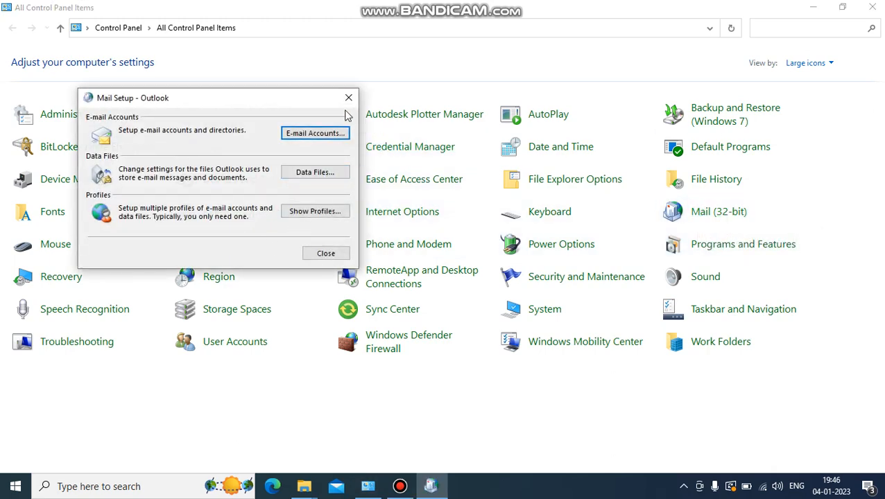
click(348, 98)
click(873, 7)
double_click(123, 90)
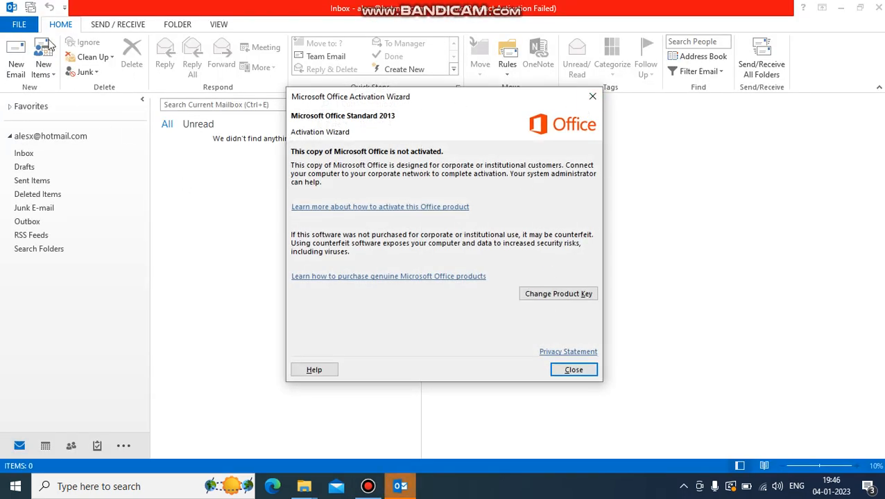
click(593, 97)
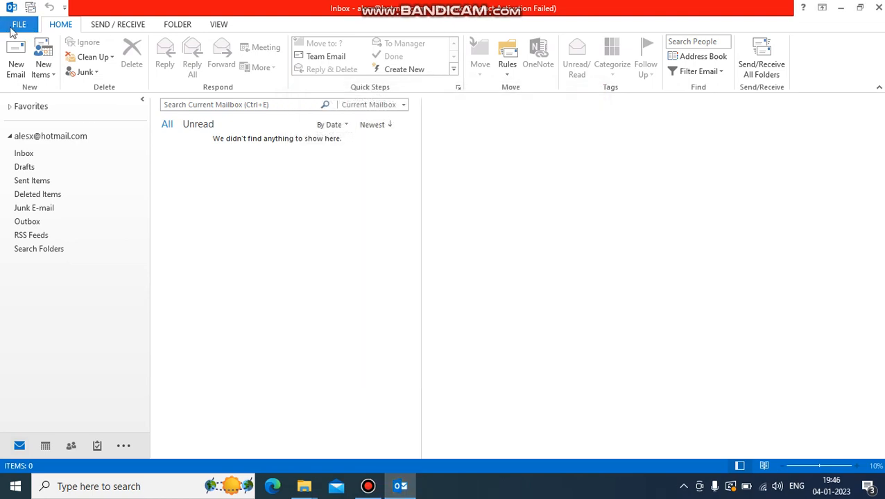
Step: Open the account settings' list of Outlook data files and start adding a data file
click(17, 26)
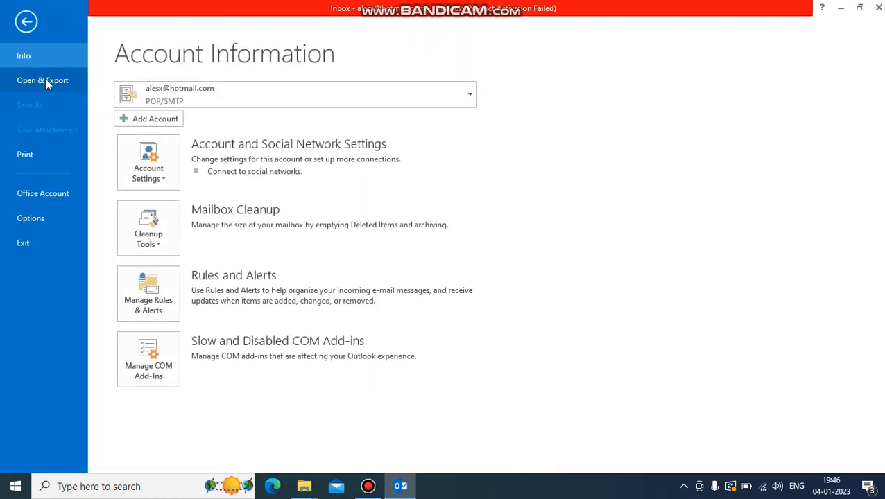
click(158, 169)
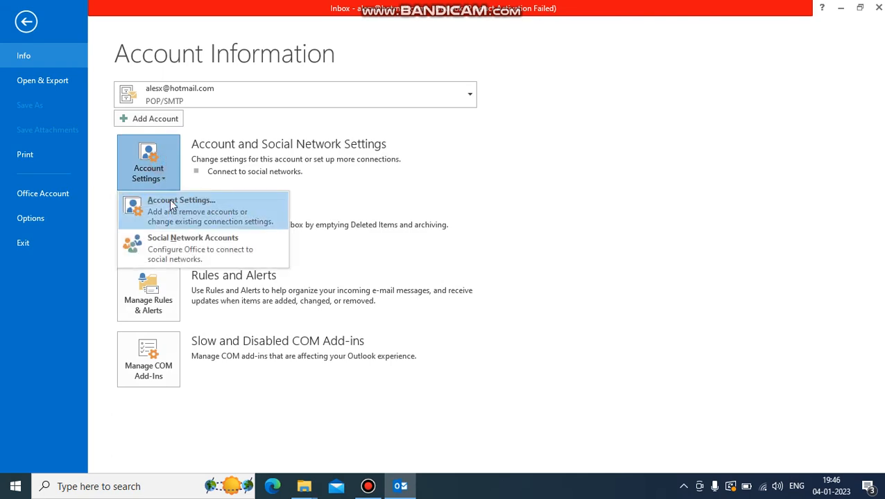
click(236, 211)
click(301, 147)
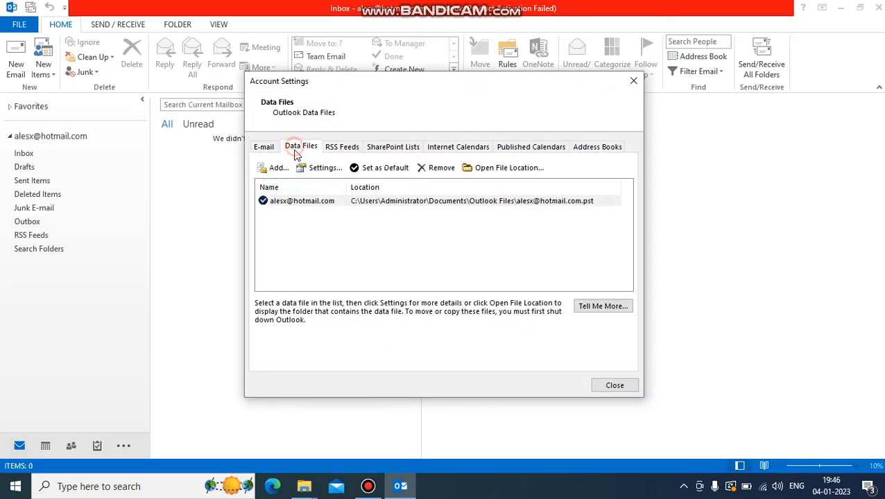
click(274, 168)
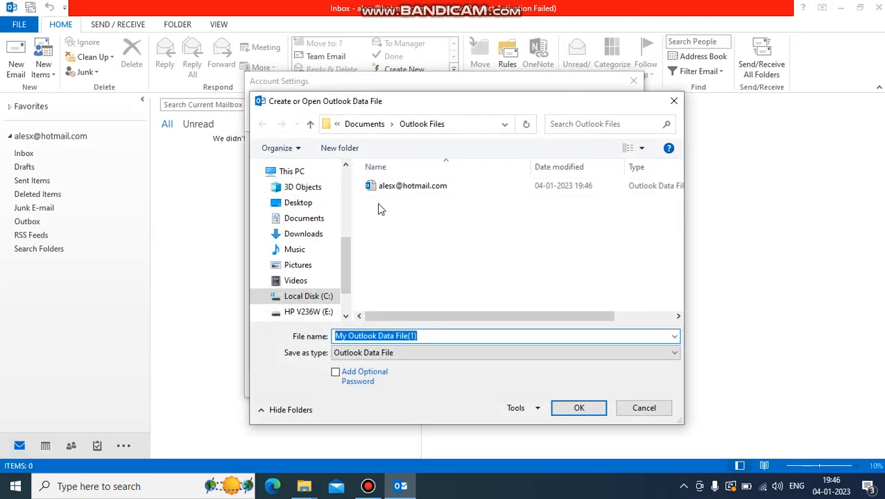
Step: Browse the data file dialog to the Users\Administrator\AppData\Local folder on drive C:
click(306, 296)
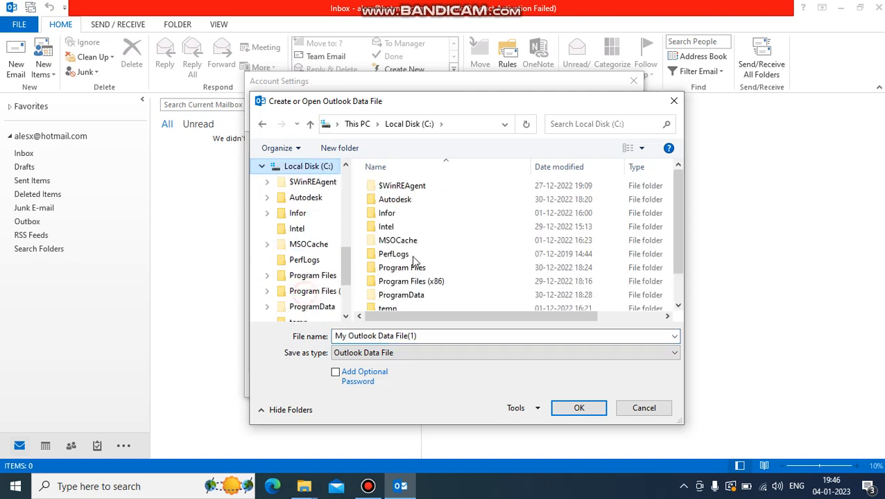
scroll(389, 271, down, 2)
double_click(386, 287)
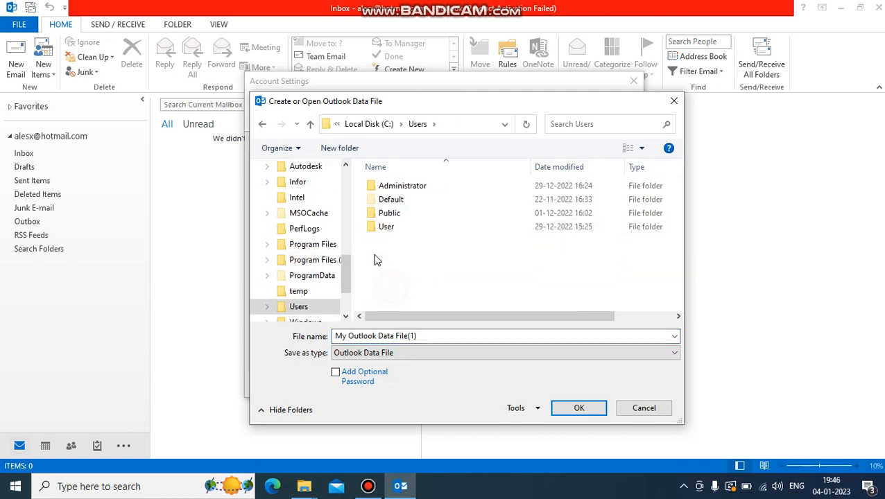
double_click(397, 185)
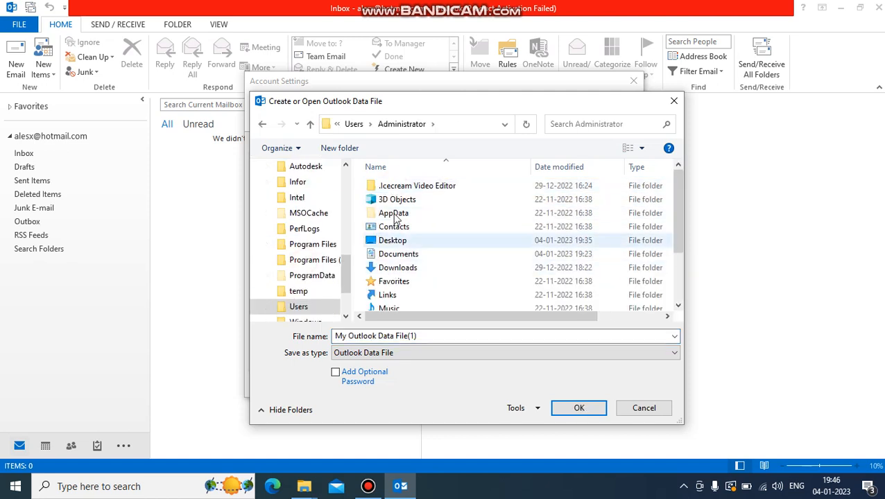
double_click(390, 214)
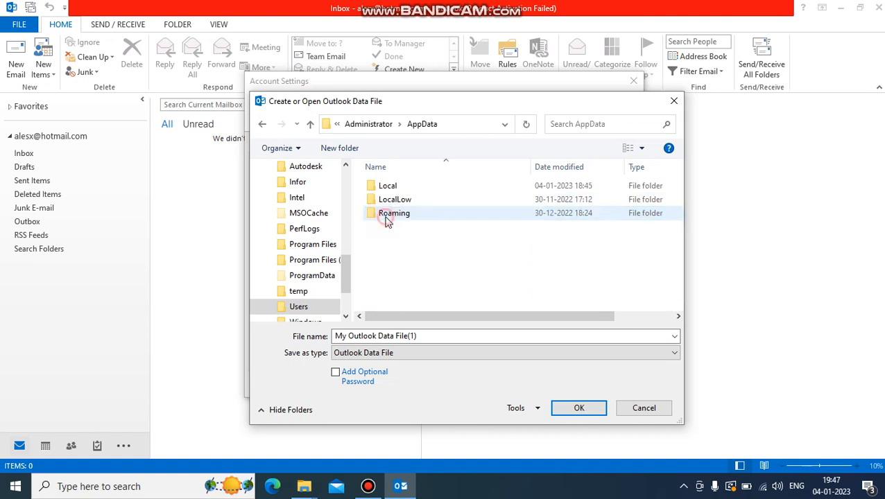
double_click(385, 185)
Step: Add the backup Outlook data file from the Microsoft\Outlook subfolder and close the account settings
scroll(410, 274, down, 3)
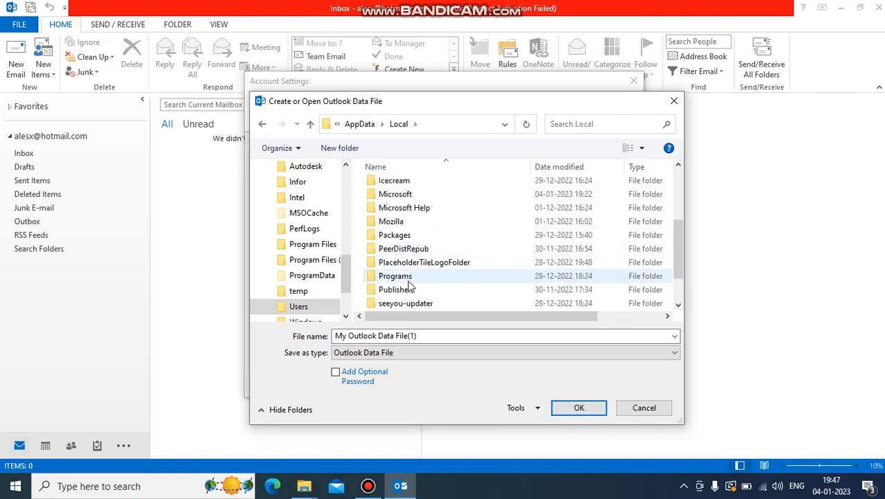
scroll(408, 284, down, 1)
scroll(408, 239, up, 2)
double_click(405, 225)
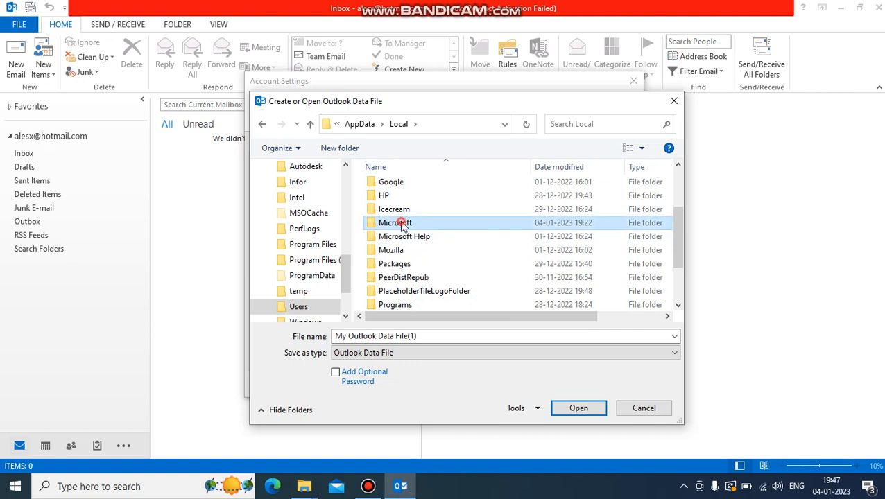
scroll(393, 296, down, 3)
double_click(393, 263)
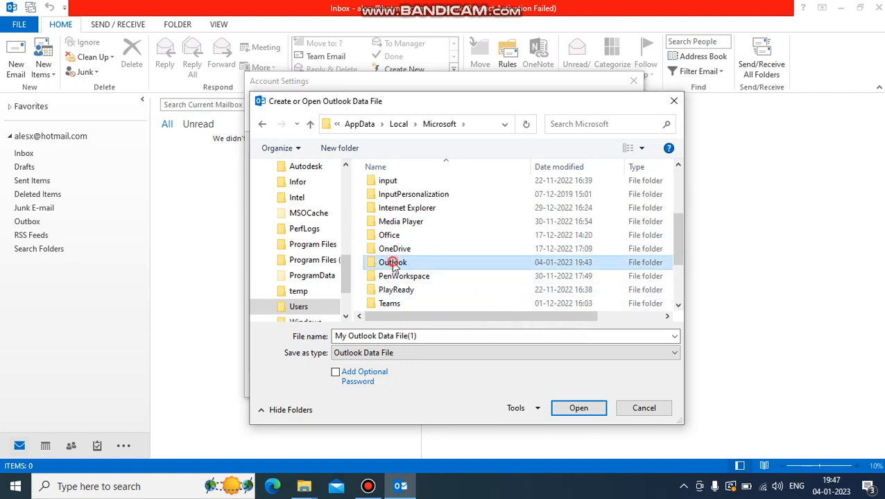
click(387, 215)
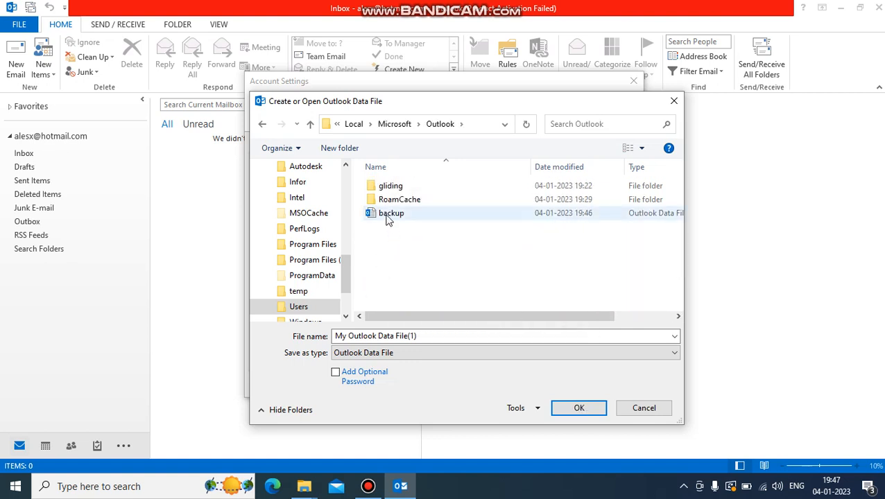
click(576, 408)
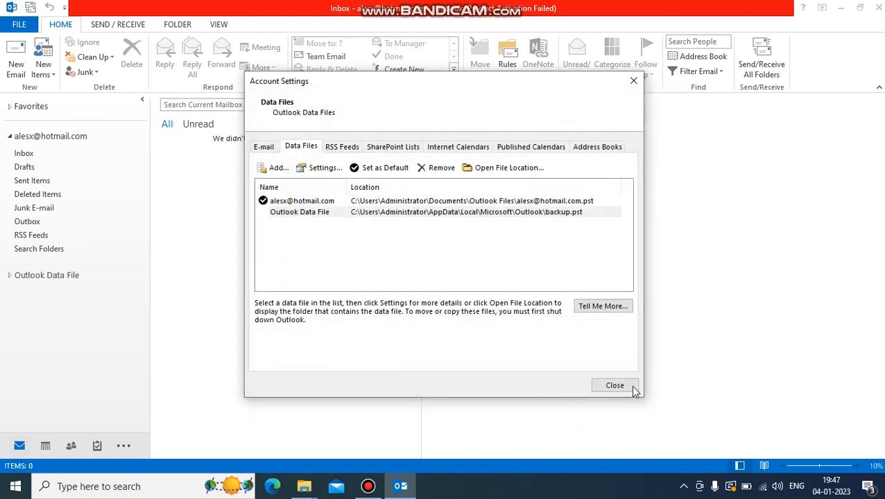
click(617, 388)
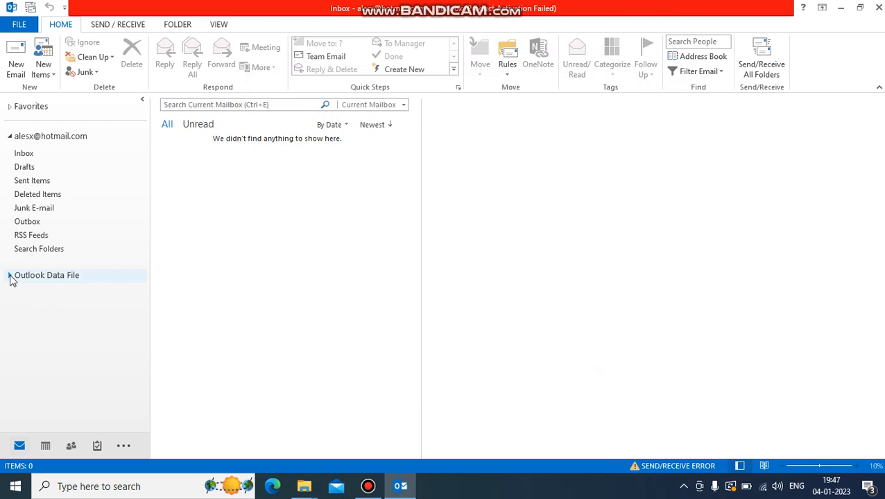
Step: Expand the added Outlook Data File and its Inbox, and examine the Deleted Items, Inbox and WORK FROM HOME folders
click(9, 276)
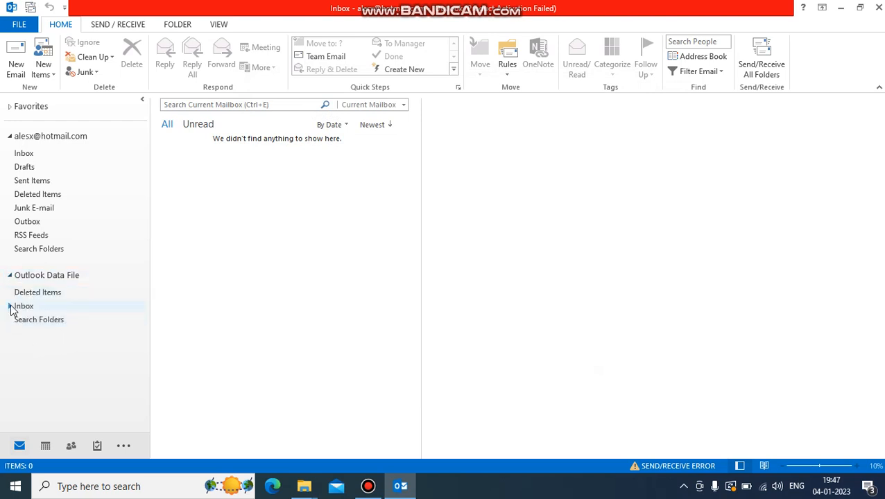
click(12, 307)
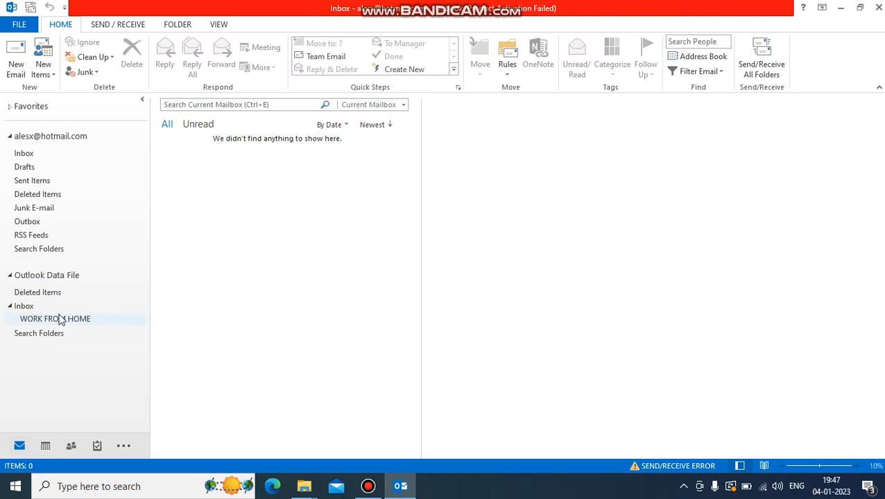
click(40, 292)
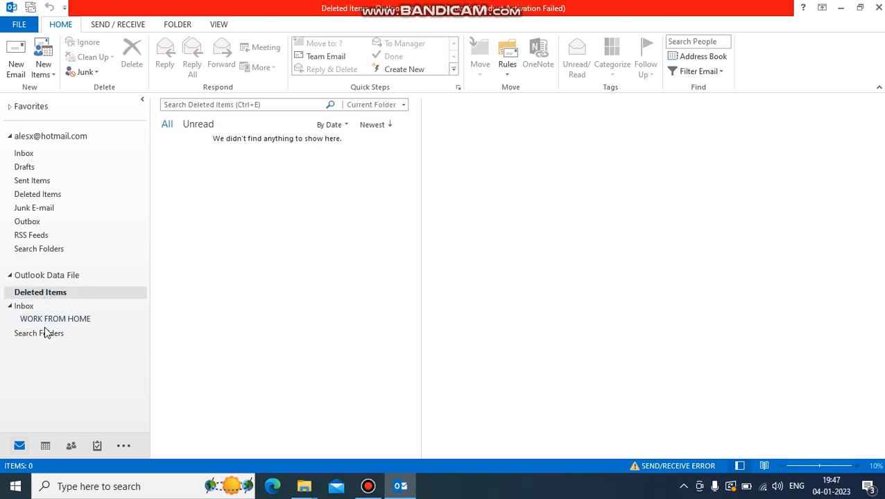
click(30, 307)
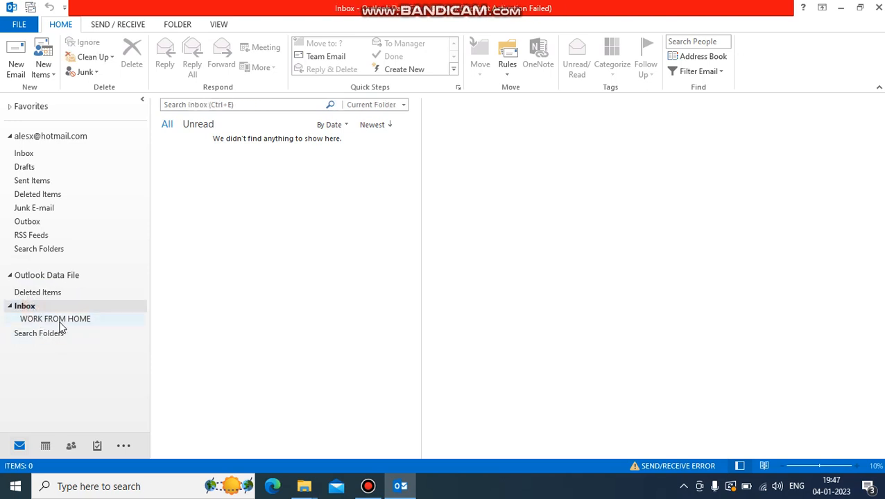
click(59, 320)
click(40, 292)
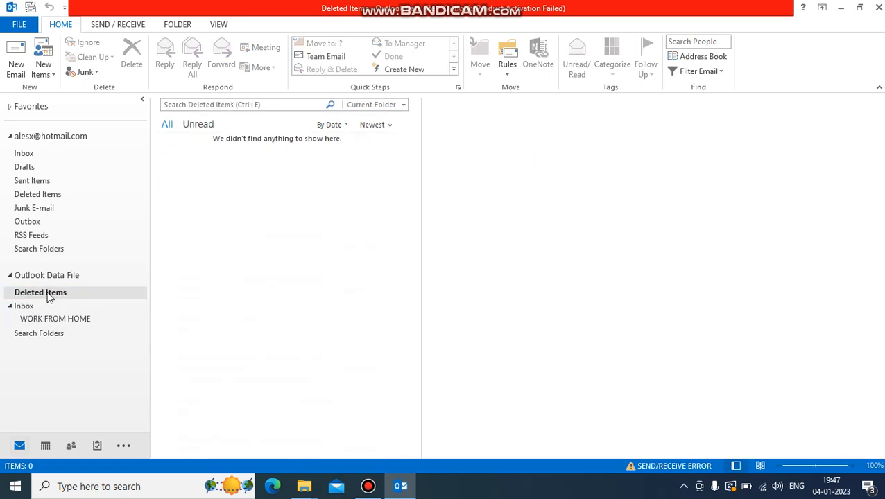